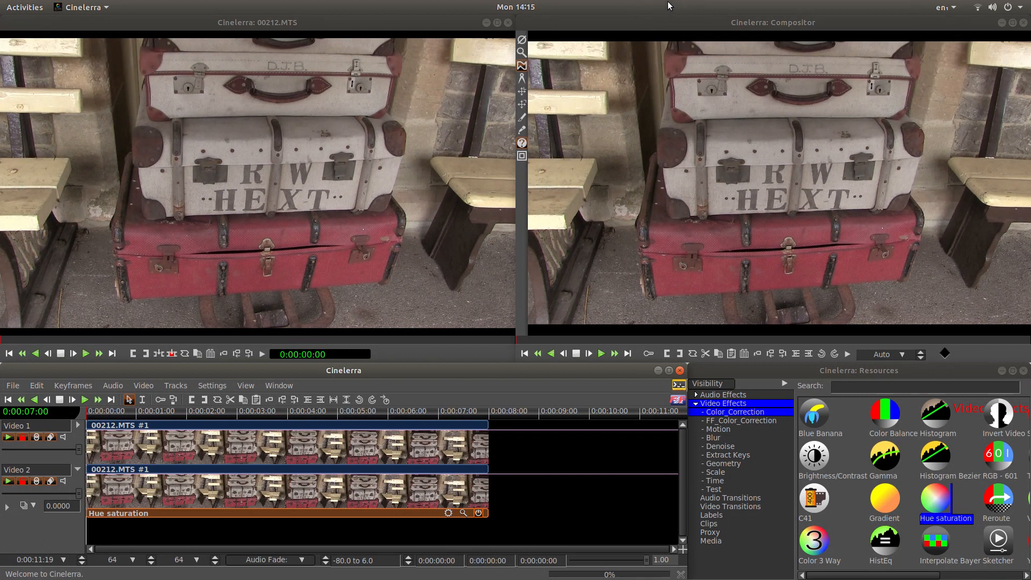
# Activate mask editing in the Compositor with the mask settings window open, and turn on automatic keyframe generation
pyautogui.click(253, 52)
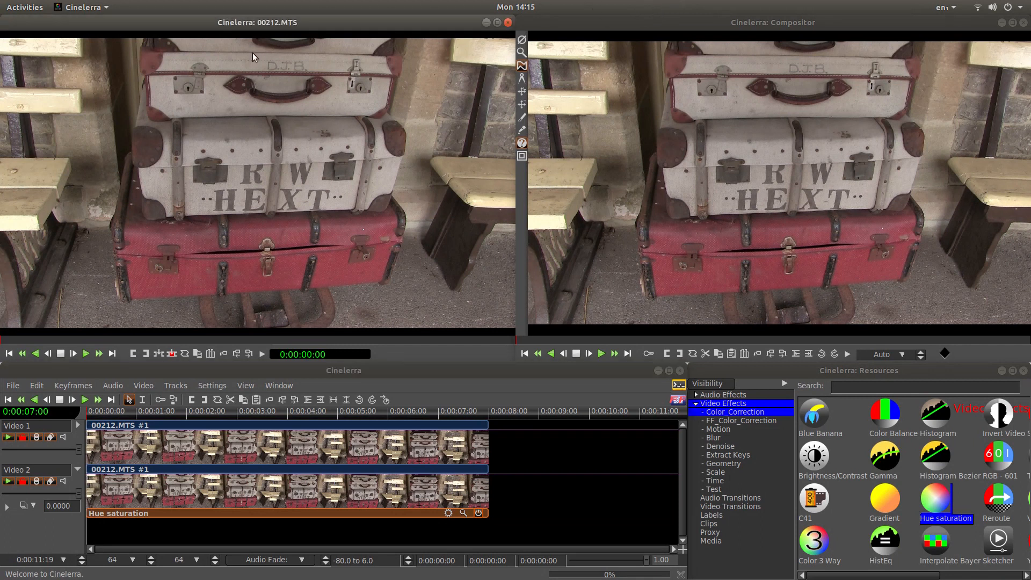
pyautogui.click(605, 118)
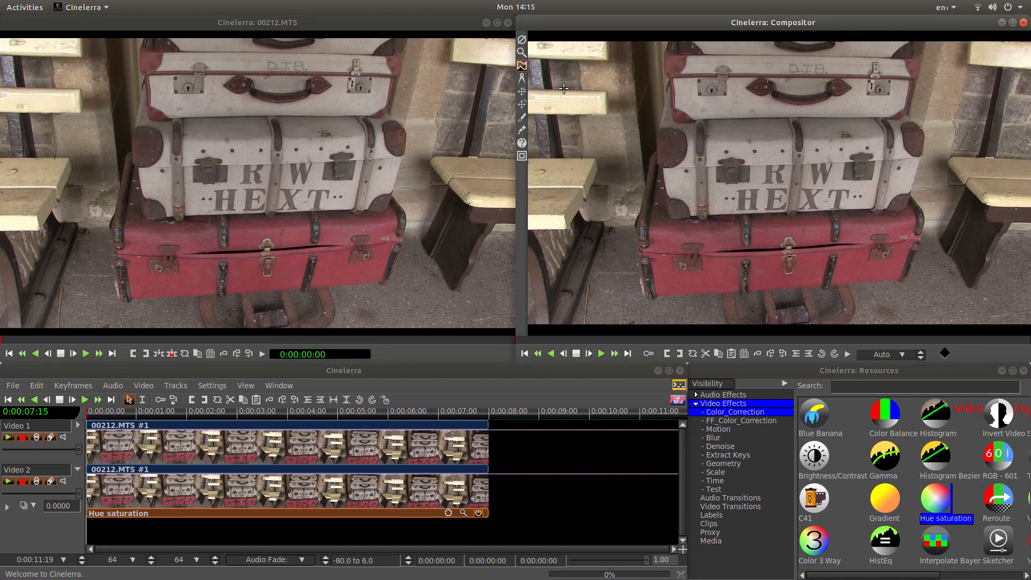
pyautogui.click(523, 53)
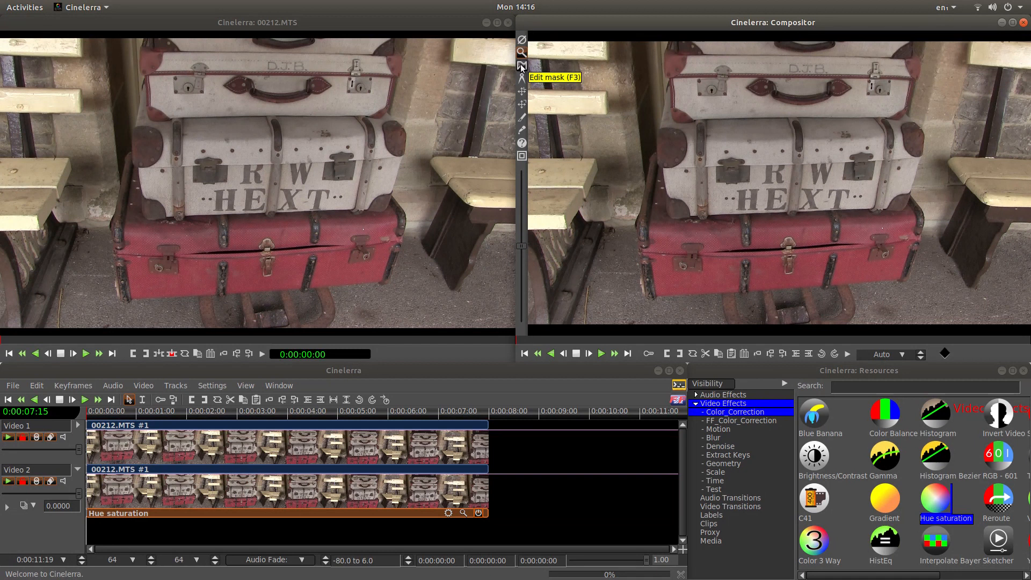
pyautogui.click(521, 66)
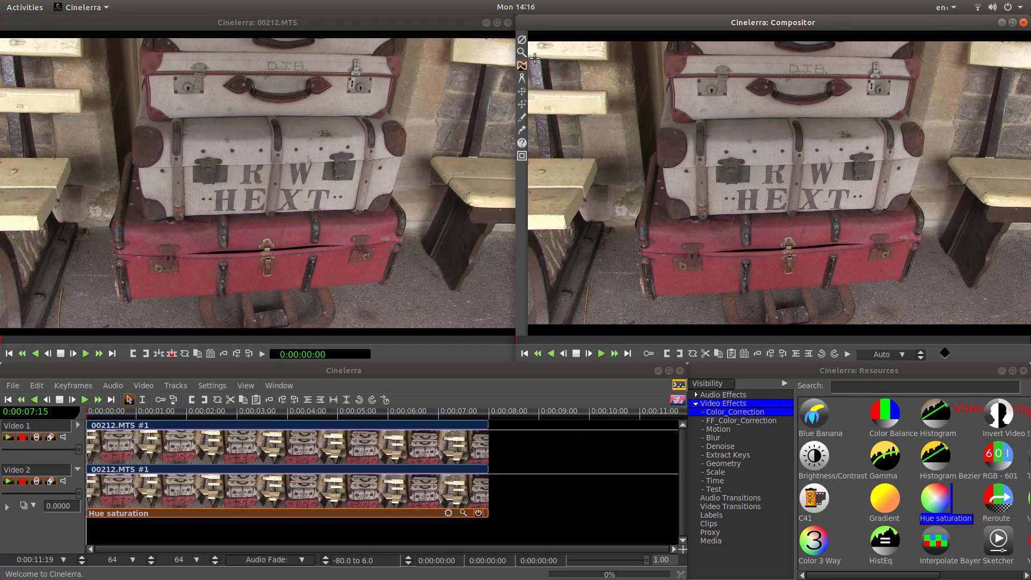
pyautogui.click(521, 144)
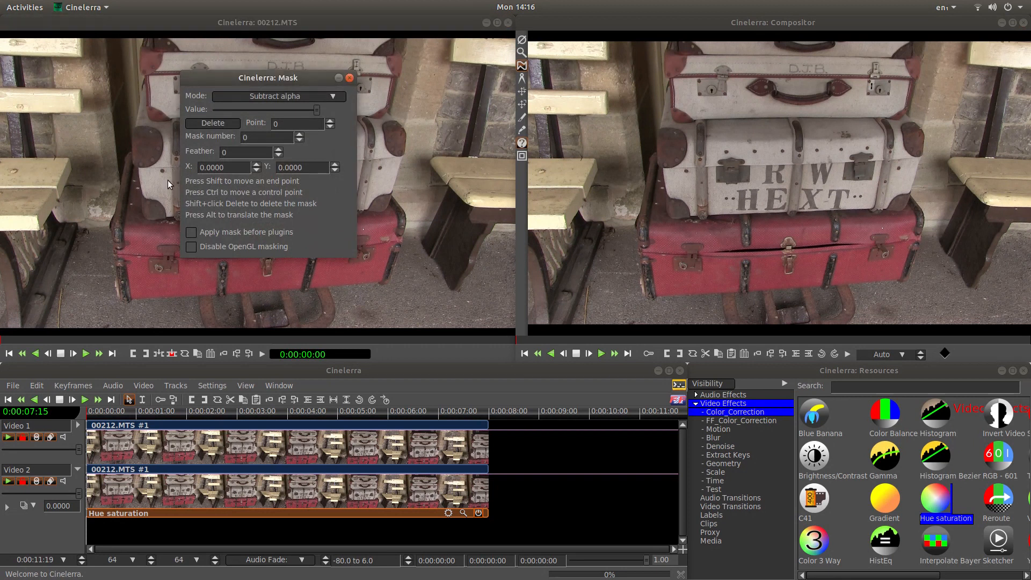
pyautogui.click(225, 168)
pyautogui.click(232, 153)
pyautogui.click(369, 66)
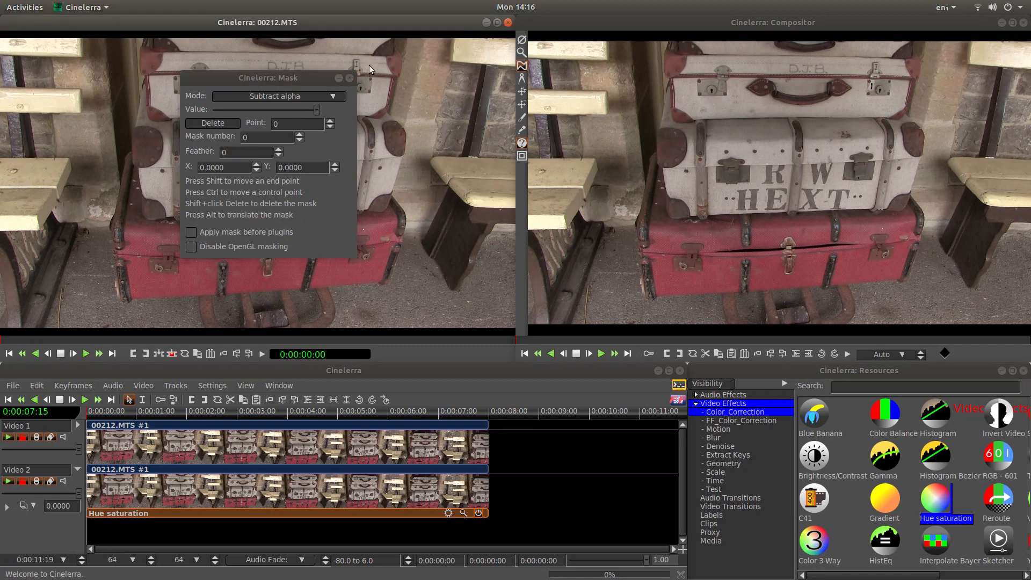
pyautogui.click(524, 65)
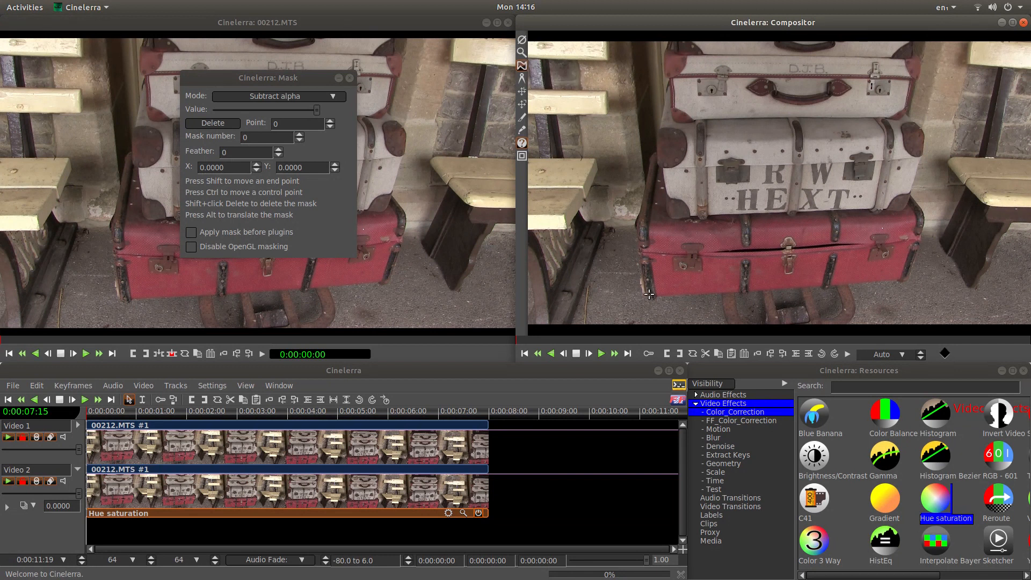
pyautogui.click(648, 352)
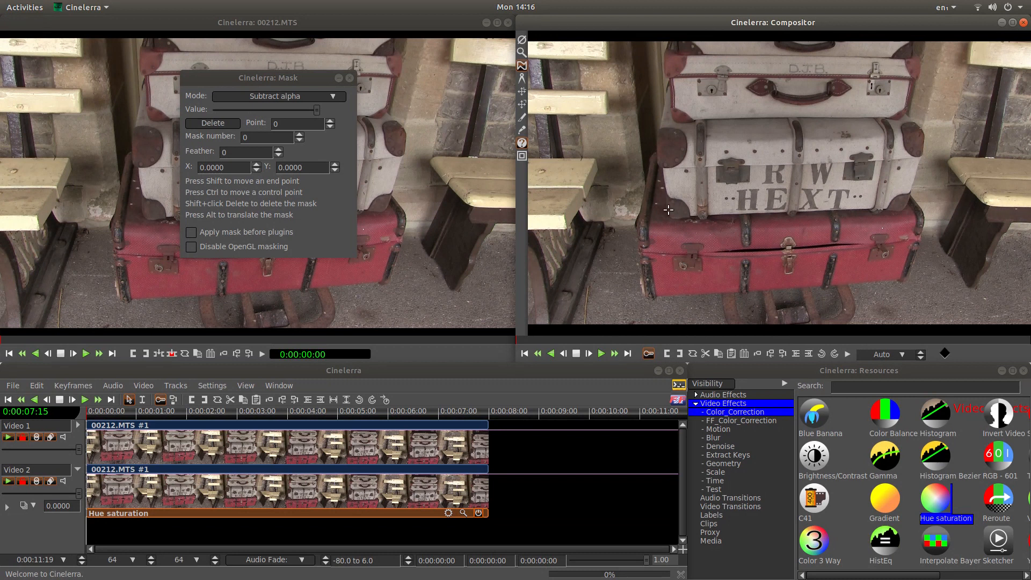
# Start a mask outline at the red suitcase's lower-left corner and trace the stack's left side up to the frame's upper edge
pyautogui.click(646, 298)
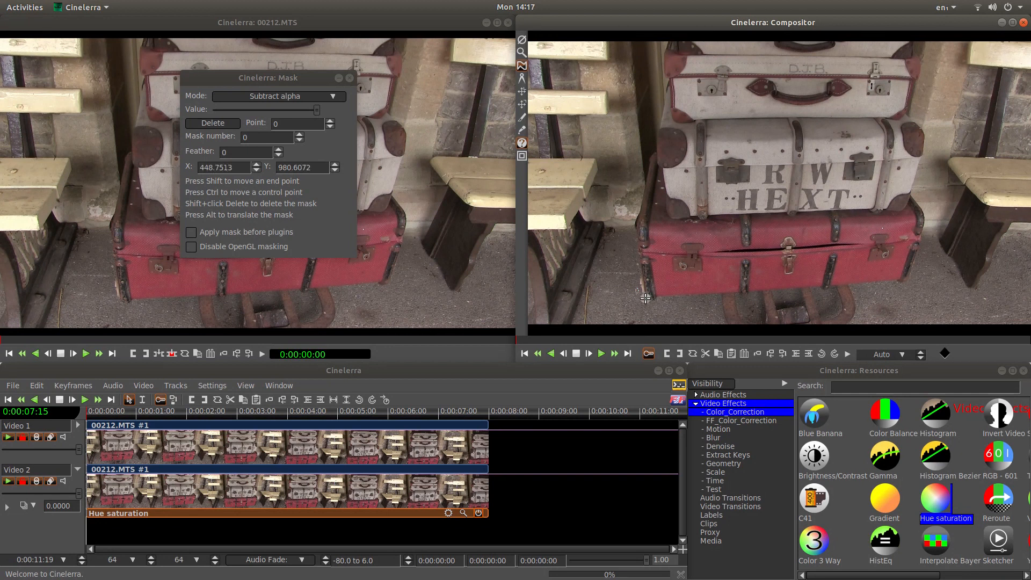
pyautogui.click(637, 228)
pyautogui.click(651, 154)
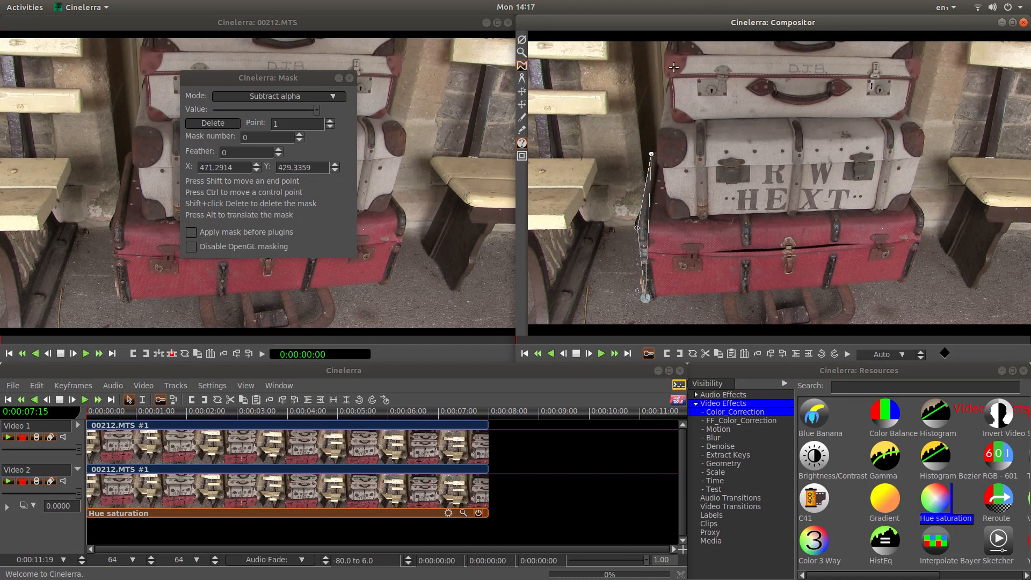
pyautogui.click(668, 83)
pyautogui.click(669, 41)
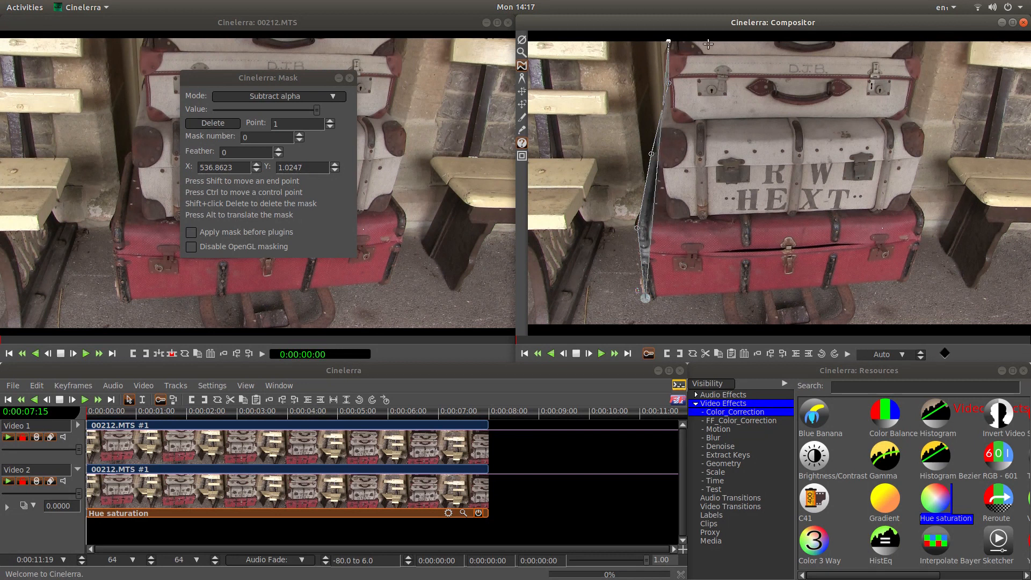
# Continue the mask outline across the frame's upper edge and down the stack's right side to the red suitcase's lower-right corner
pyautogui.click(912, 40)
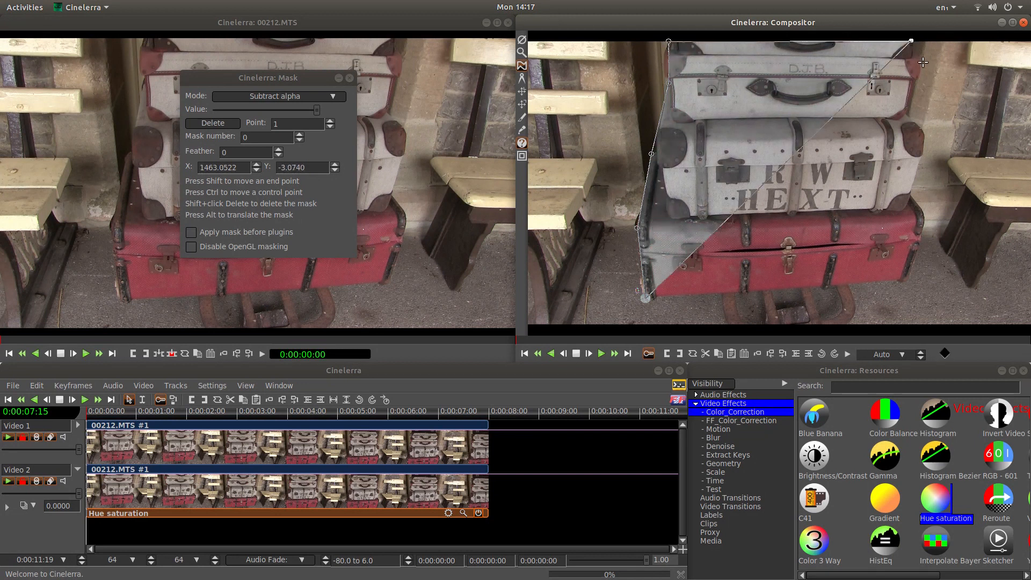
pyautogui.click(913, 58)
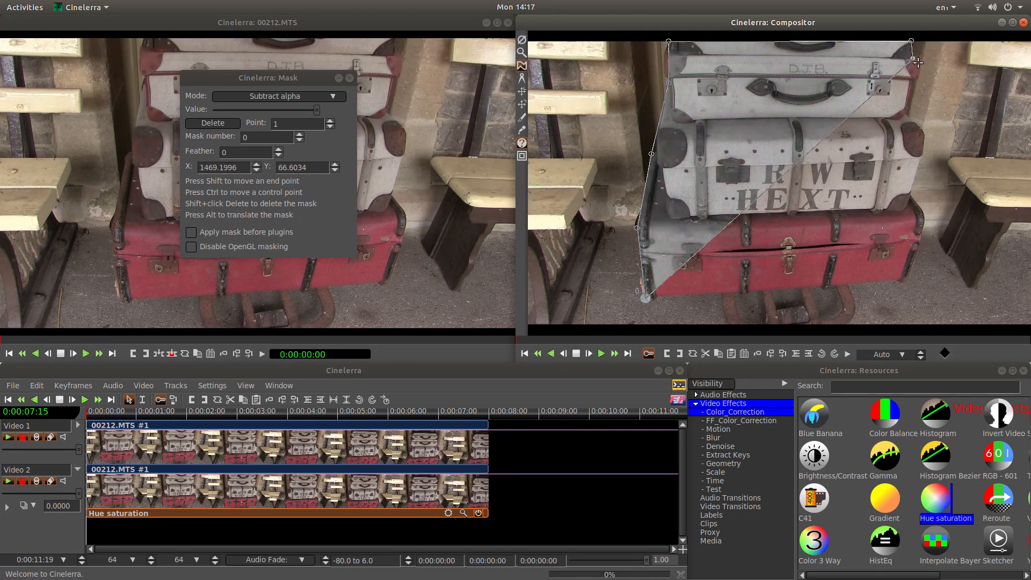
pyautogui.moveTo(918, 63); pyautogui.dragTo(909, 116)
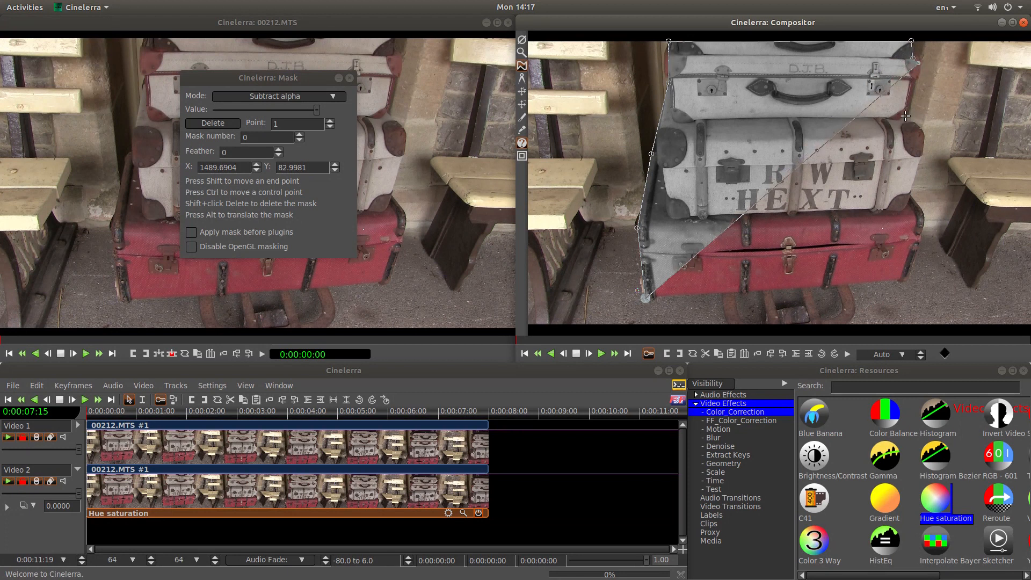
pyautogui.click(923, 133)
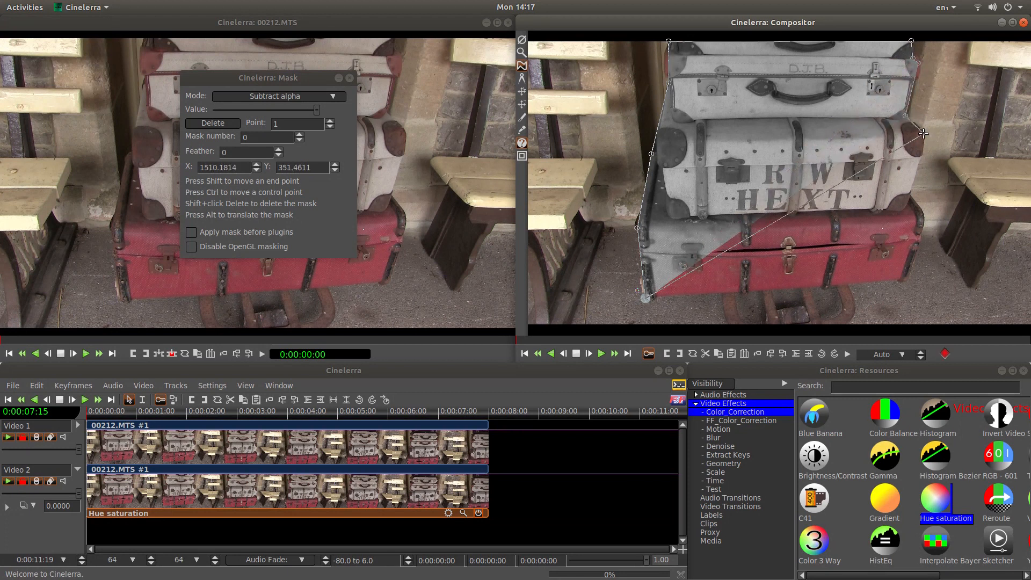
pyautogui.click(914, 195)
pyautogui.click(924, 218)
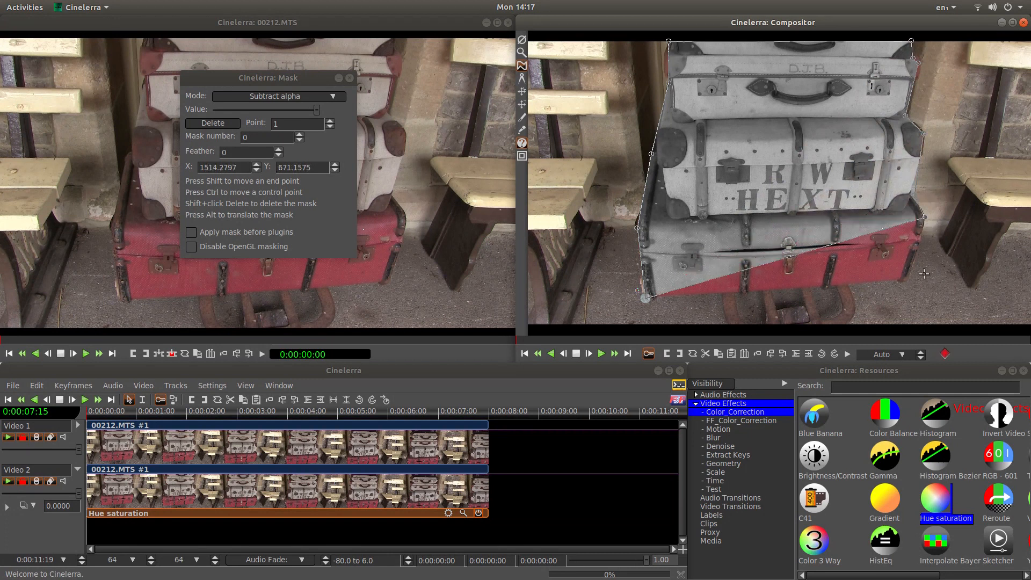
pyautogui.click(908, 285)
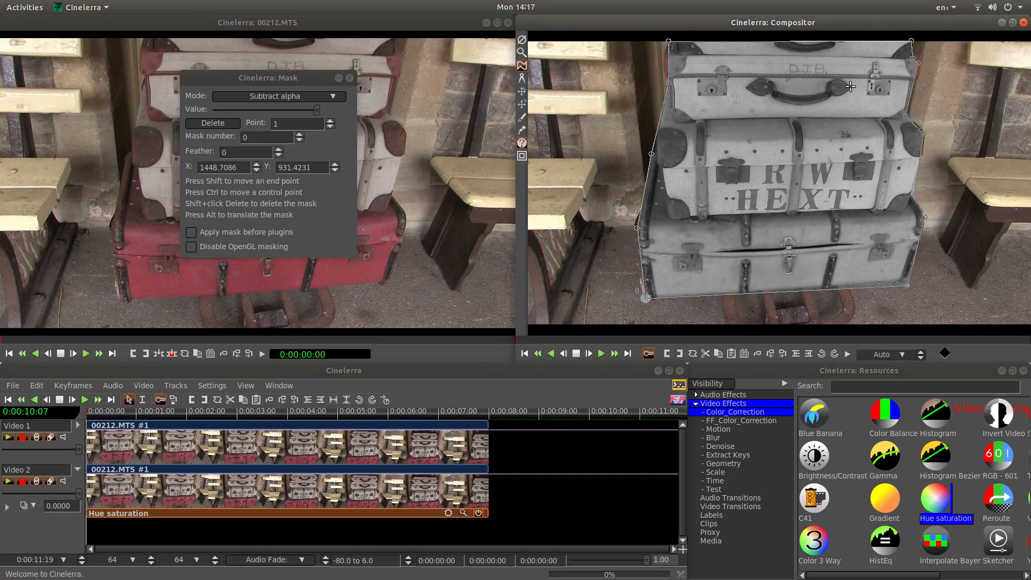
# Adjust the mask points on both sides of the suitcase stack to follow its outline more closely in the first frame
pyautogui.click(669, 84)
pyautogui.moveTo(669, 43); pyautogui.dragTo(665, 42)
pyautogui.moveTo(668, 80); pyautogui.dragTo(666, 81)
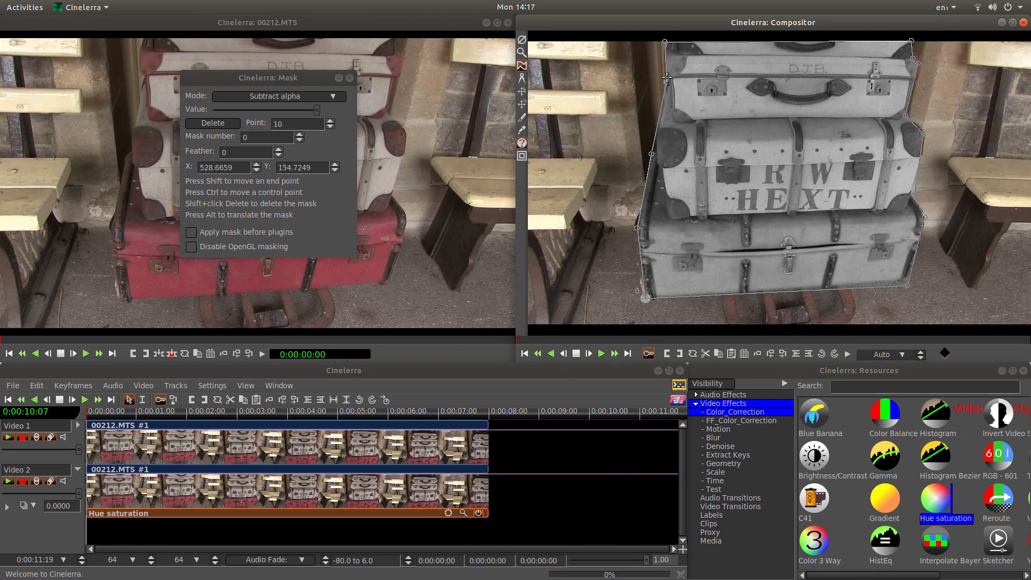
pyautogui.moveTo(665, 41); pyautogui.dragTo(664, 43)
pyautogui.moveTo(907, 285); pyautogui.dragTo(907, 284)
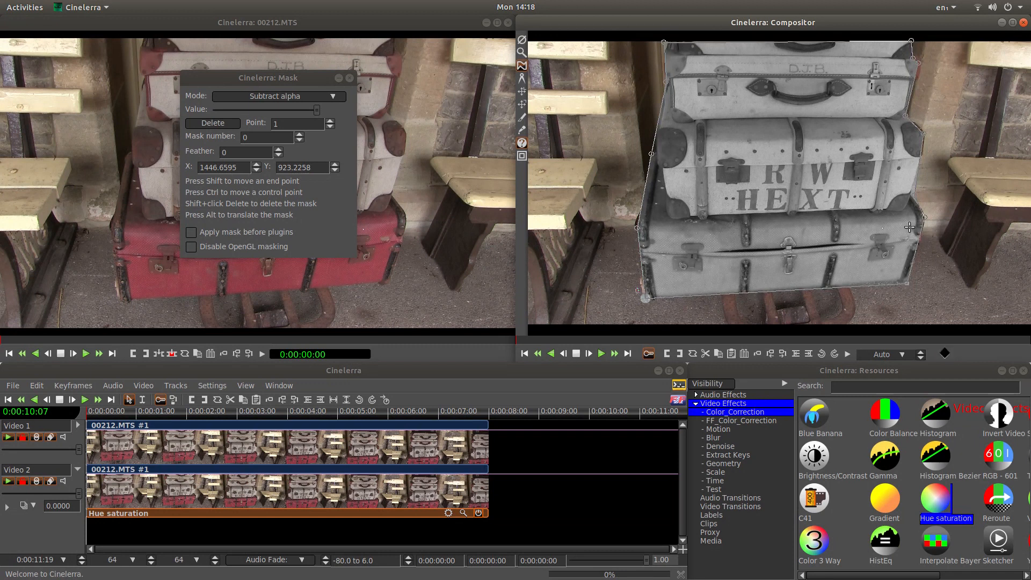
pyautogui.click(913, 194)
pyautogui.click(923, 133)
pyautogui.click(907, 114)
pyautogui.click(918, 65)
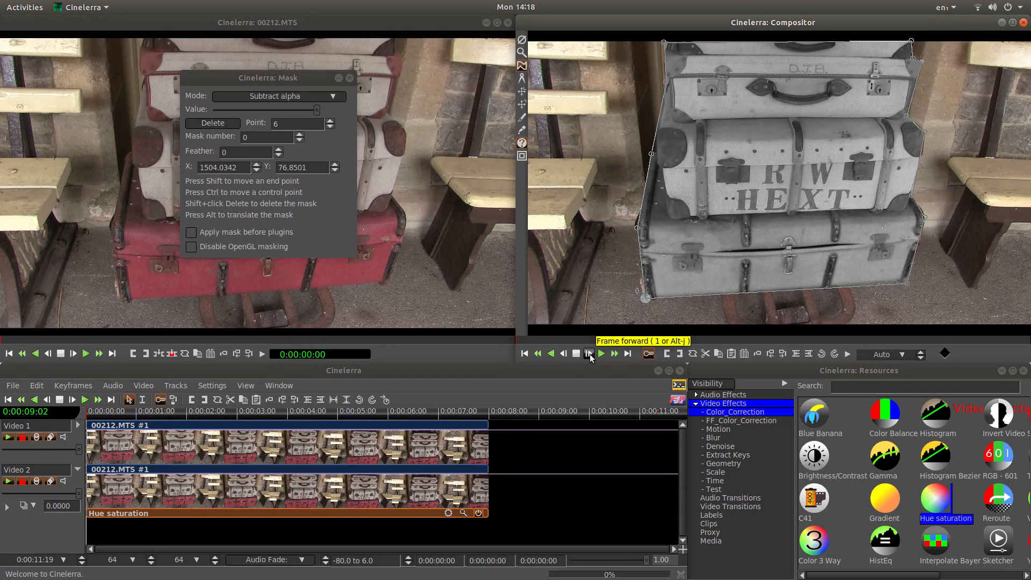
# Advance five frames to 0:00:00:05 and shift the mask points along the red suitcase's left side outward to its edge
pyautogui.click(590, 353)
pyautogui.click(590, 353)
pyautogui.click(589, 354)
pyautogui.click(590, 353)
pyautogui.click(590, 354)
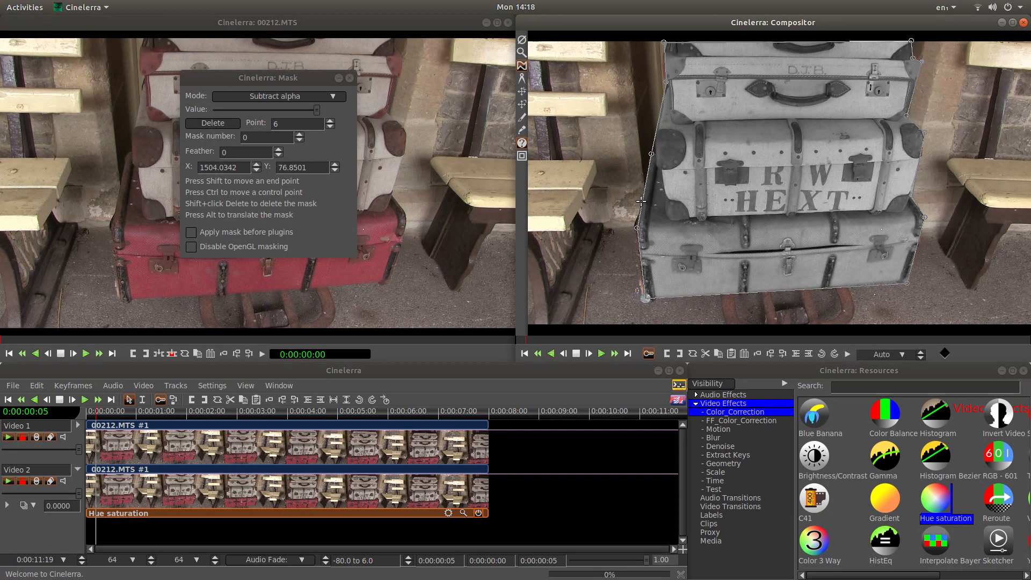
pyautogui.click(646, 300)
pyautogui.moveTo(646, 300); pyautogui.dragTo(644, 300)
pyautogui.moveTo(637, 231); pyautogui.dragTo(635, 231)
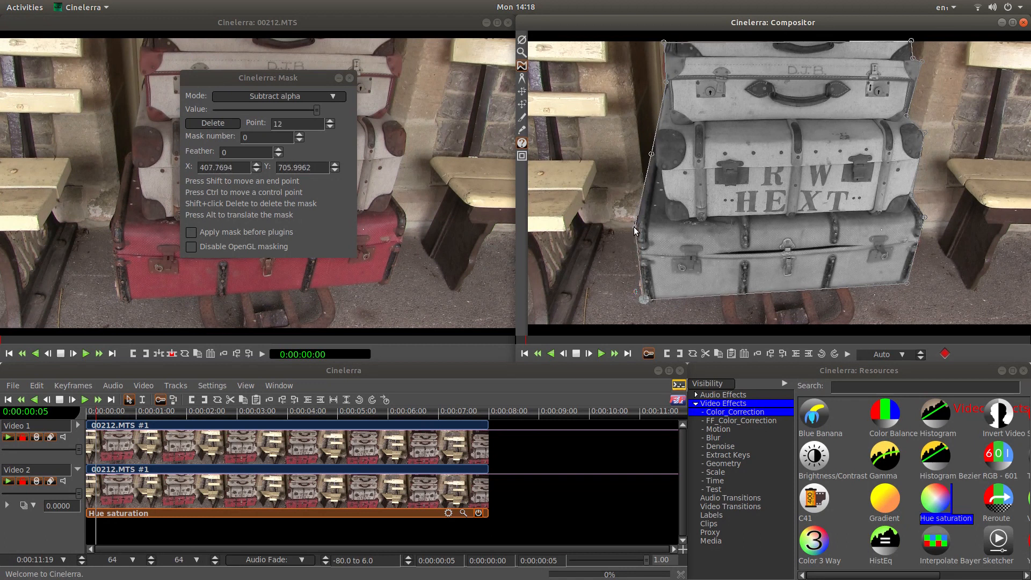
# Refit the mask points on the red suitcase's right side and beside the uppermost suitcase at frame 0:00:00:05
pyautogui.click(906, 285)
pyautogui.moveTo(907, 285); pyautogui.dragTo(905, 286)
pyautogui.click(924, 218)
pyautogui.moveTo(923, 219); pyautogui.dragTo(918, 213)
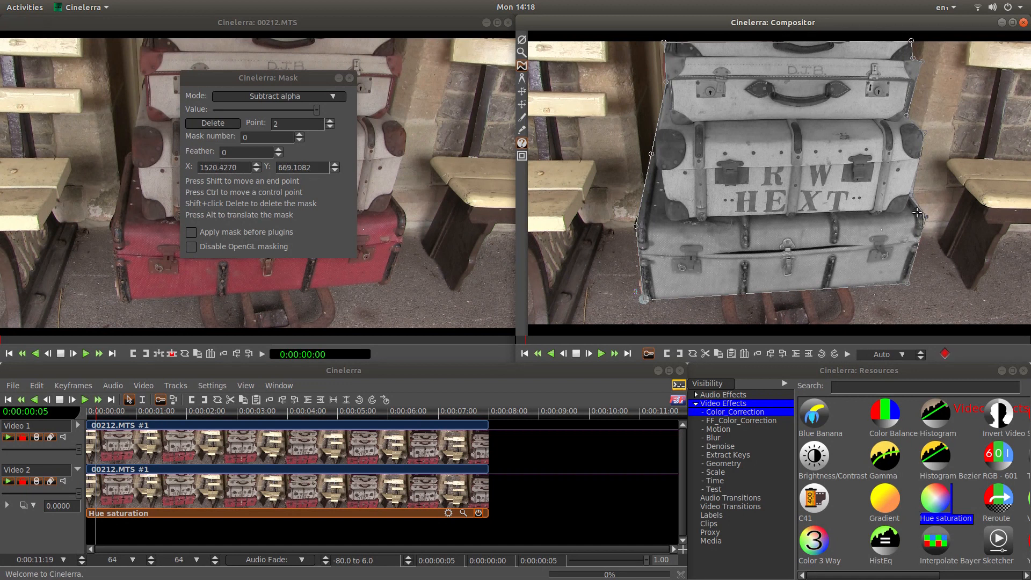
pyautogui.click(665, 85)
pyautogui.moveTo(666, 84); pyautogui.dragTo(666, 86)
pyautogui.click(915, 63)
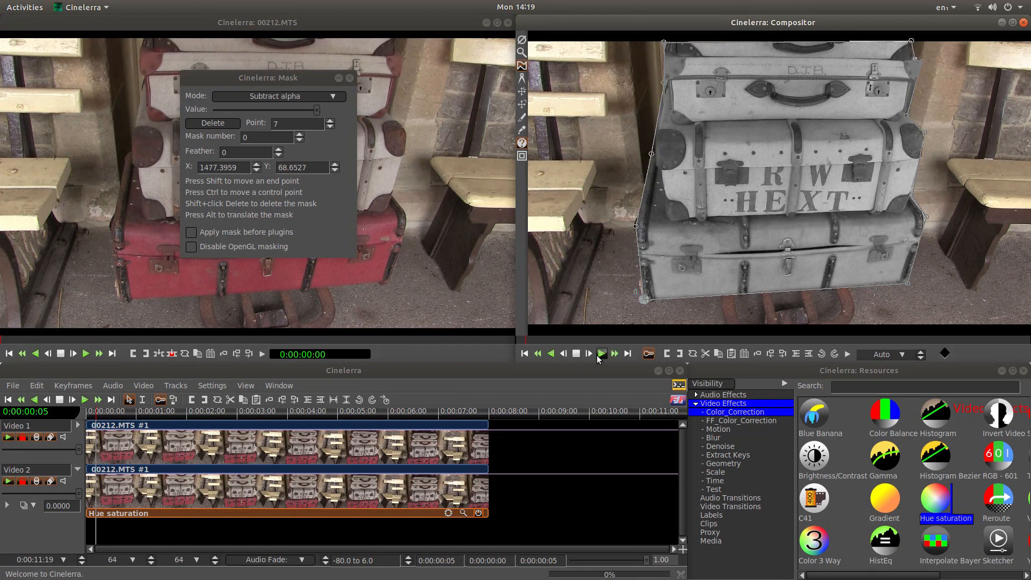
# Advance five frames to 0:00:00:10 and refit the mask points along the uppermost suitcase's left side
pyautogui.click(588, 355)
pyautogui.click(588, 355)
pyautogui.click(589, 354)
pyautogui.click(588, 355)
pyautogui.click(589, 354)
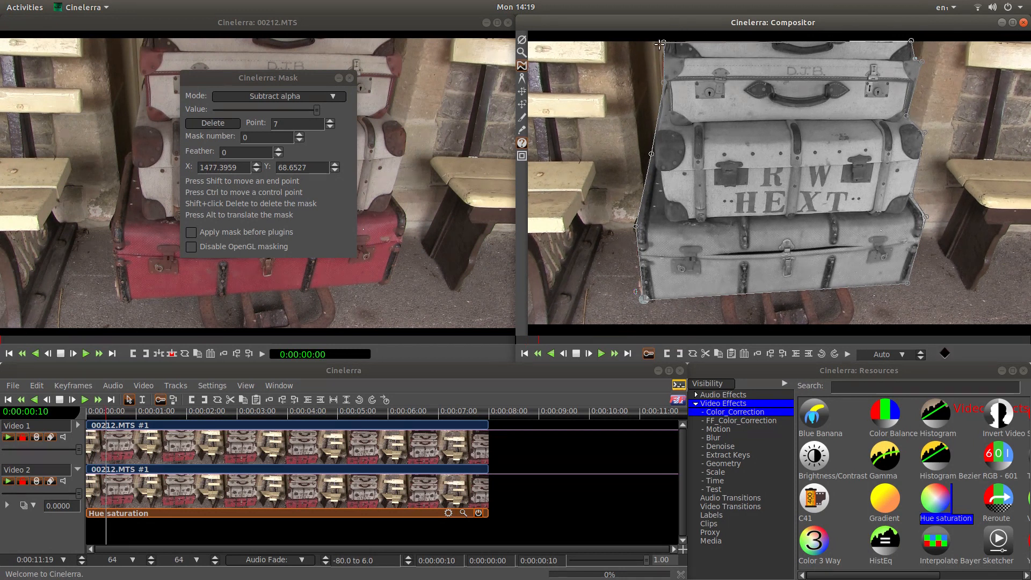
pyautogui.click(663, 86)
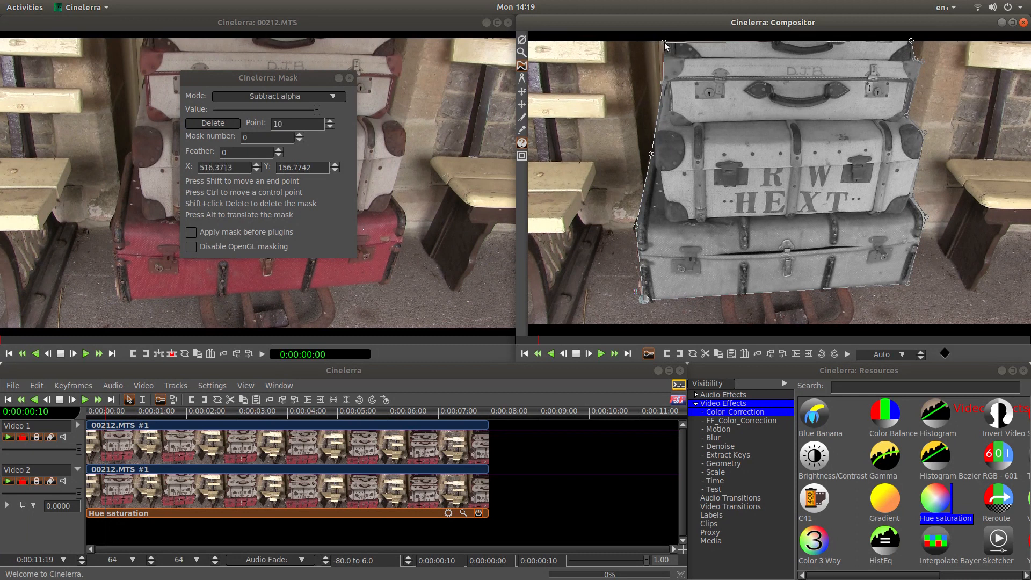
pyautogui.moveTo(664, 42); pyautogui.dragTo(662, 44)
pyautogui.click(664, 85)
# Refit the mask points on the right side and at the lower corners of the red suitcase at frame 0:00:00:10
pyautogui.click(915, 196)
pyautogui.click(926, 216)
pyautogui.moveTo(926, 216); pyautogui.dragTo(925, 216)
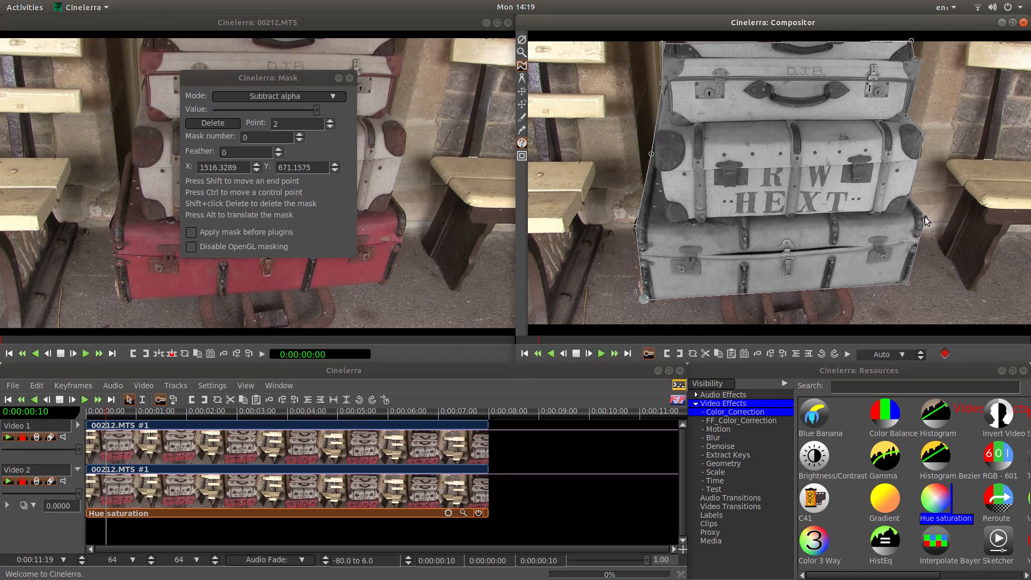
pyautogui.click(645, 301)
pyautogui.moveTo(645, 301); pyautogui.dragTo(640, 304)
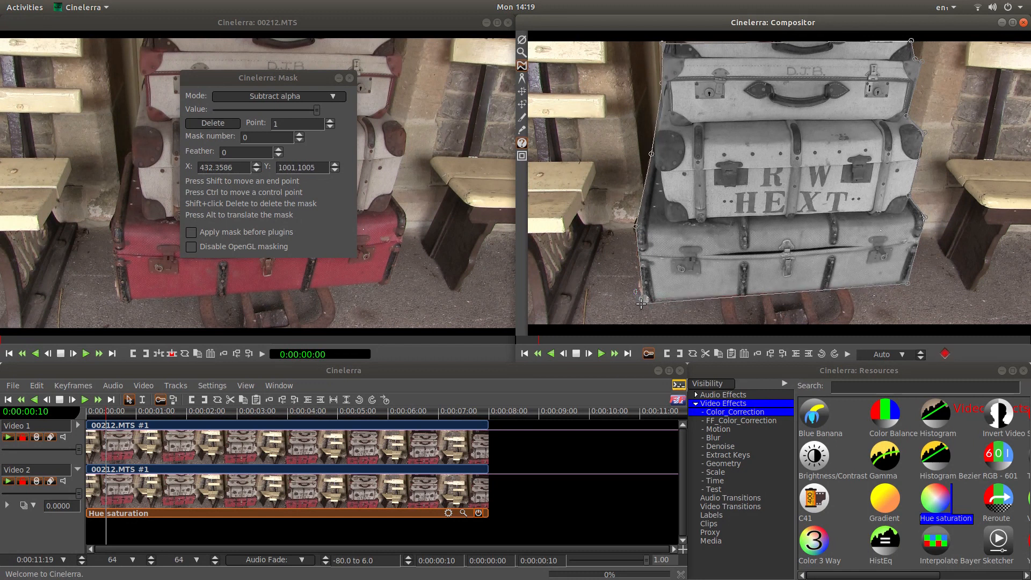
pyautogui.moveTo(906, 285); pyautogui.dragTo(905, 286)
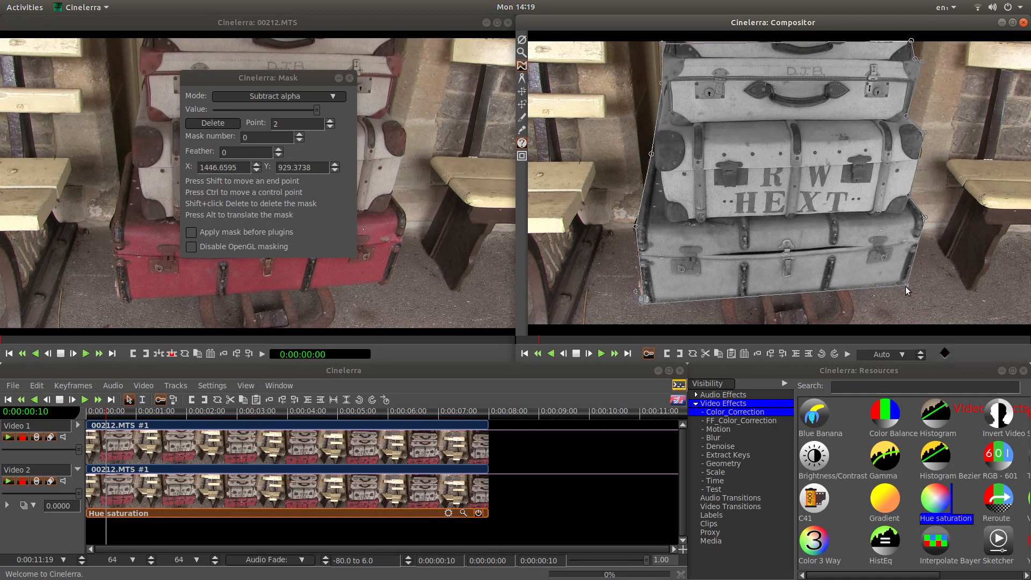
# Advance three frames to 0:00:00:13 and set the mask mode to Multiply alpha
pyautogui.click(589, 354)
pyautogui.click(588, 353)
pyautogui.click(588, 354)
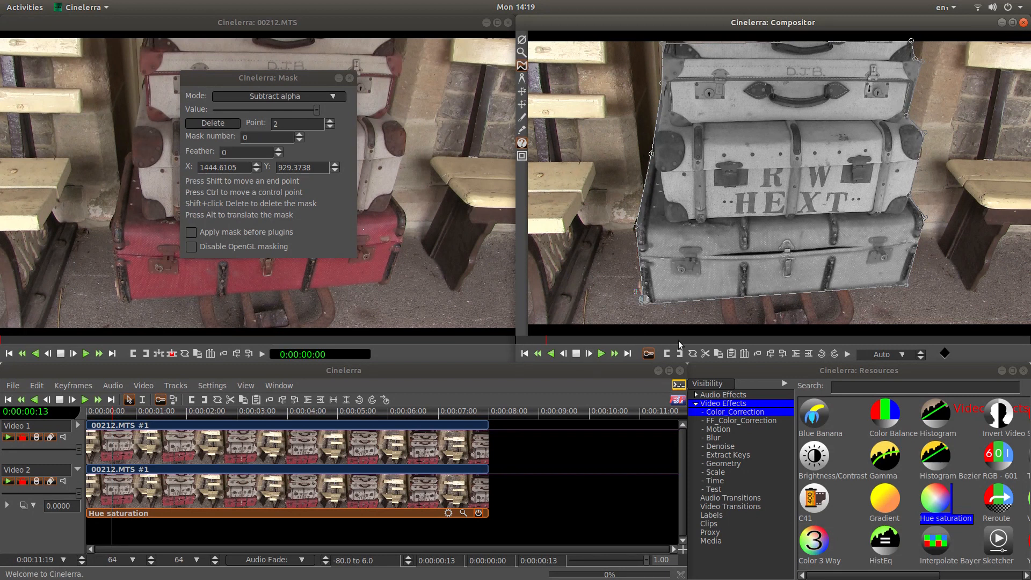
pyautogui.click(649, 353)
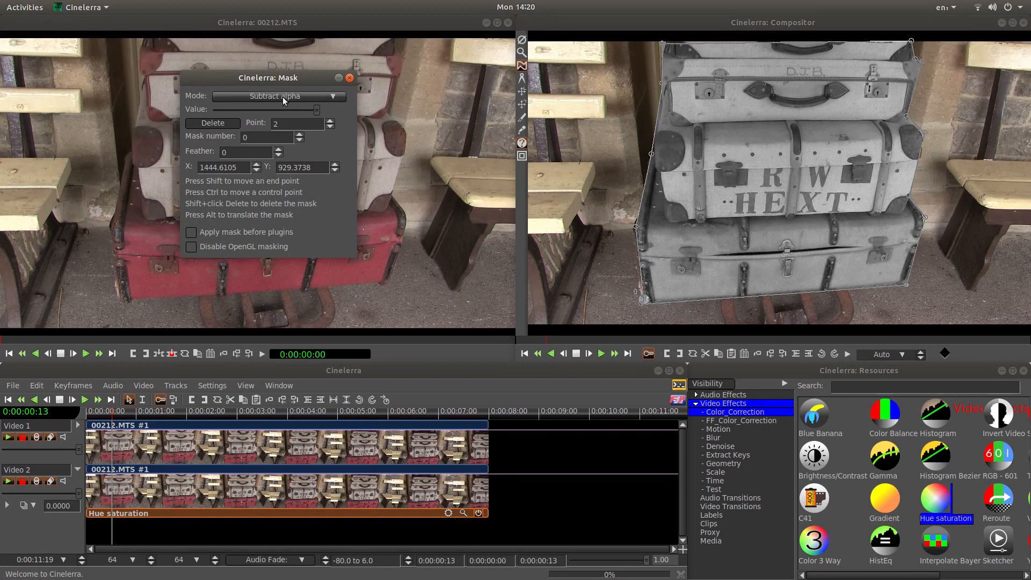
pyautogui.click(298, 94)
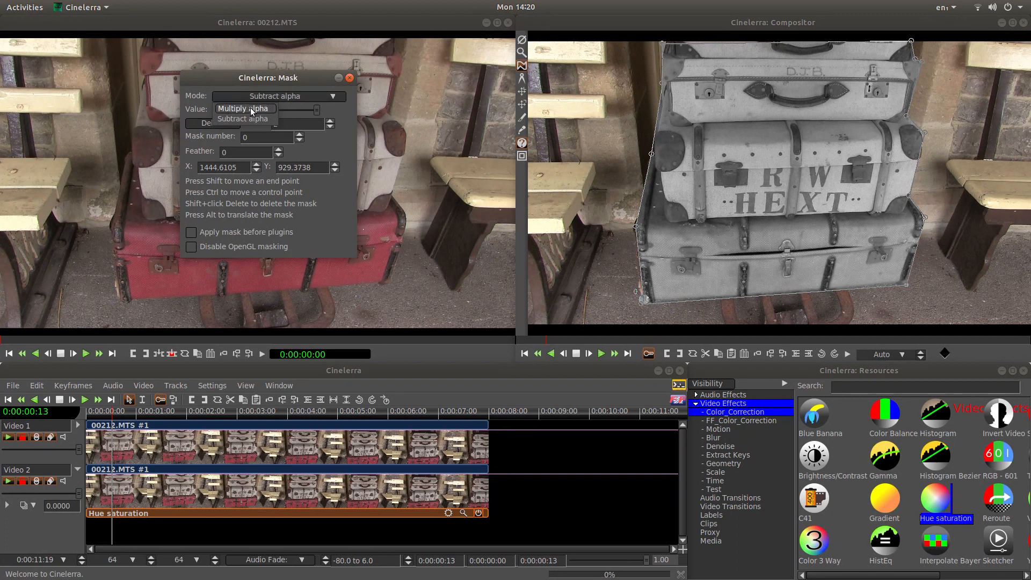
pyautogui.click(250, 109)
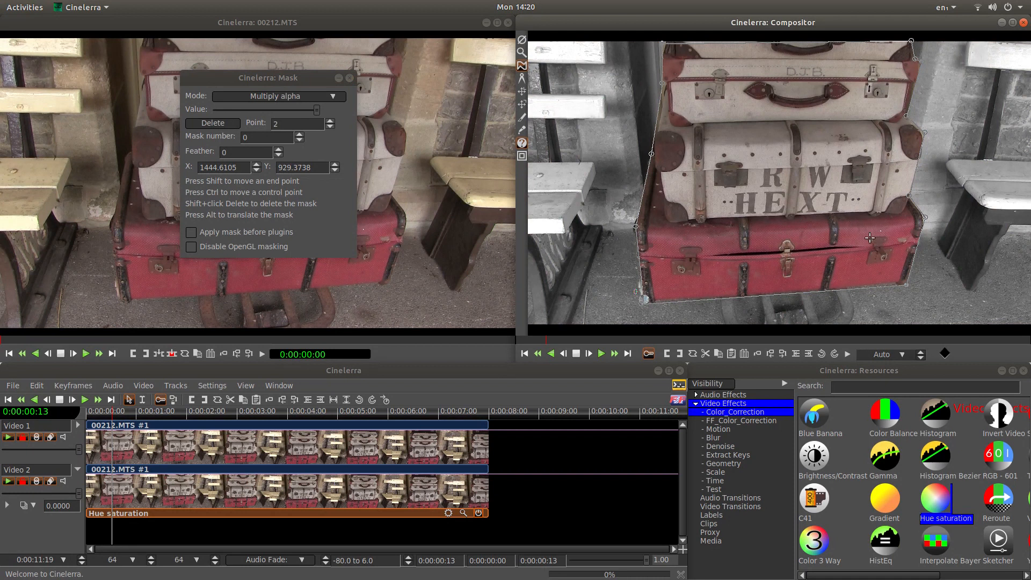